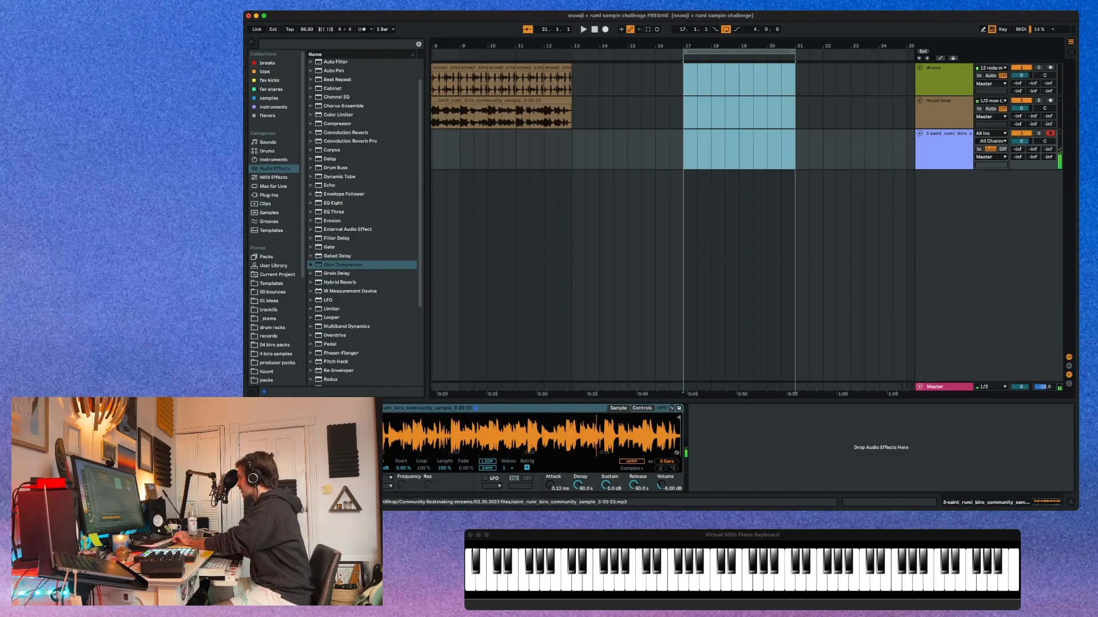
Set the sampler's volume envelope release to 318 ms and audition the sample
{"action": "mouse_move", "coordinate": [633, 485]}
{"action": "left_mouse_down"}
{"action": "mouse_move", "coordinate": [633, 514]}
{"action": "mouse_move", "coordinate": [633, 478]}
{"action": "left_mouse_up"}
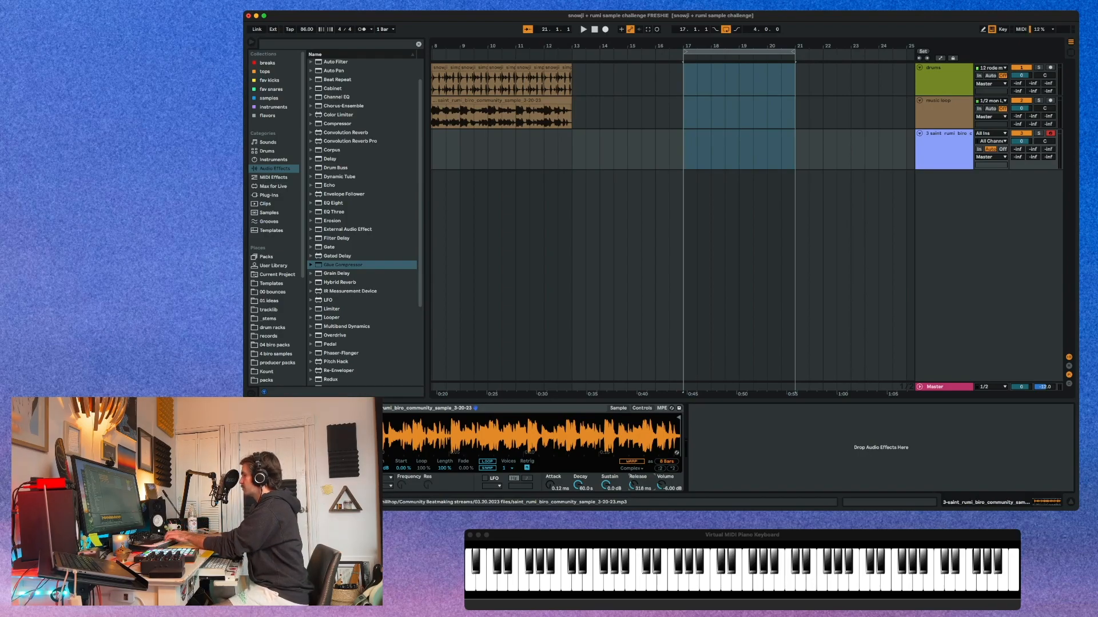
{"action": "key", "text": "k"}
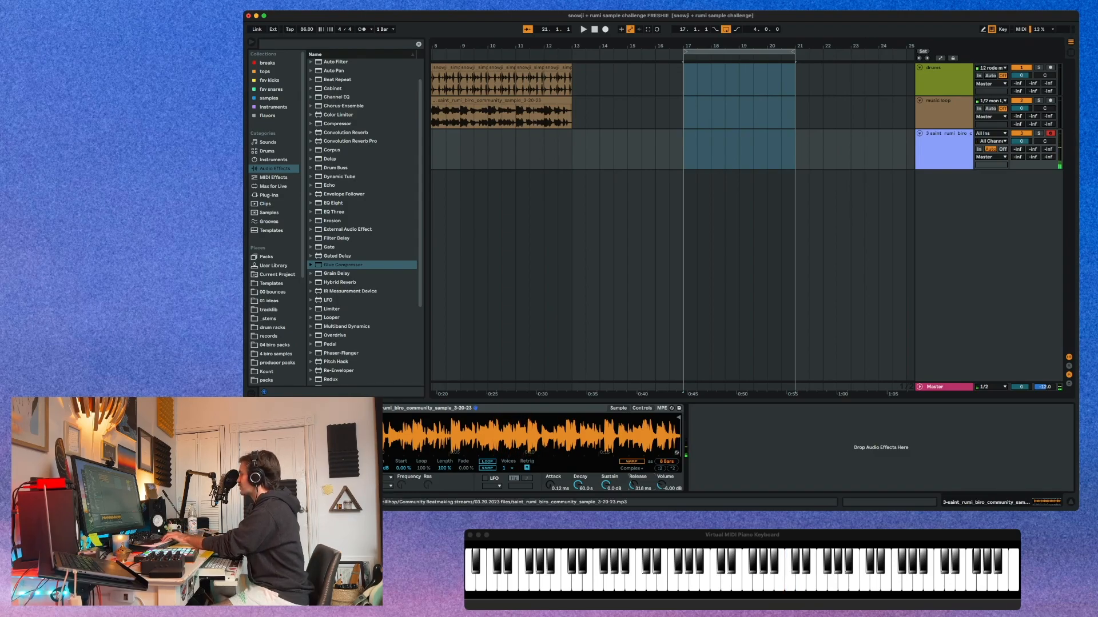
Trim the sample down to a short slice near its beginning and nudge the start point slightly earlier
{"action": "mouse_move", "coordinate": [678, 418]}
{"action": "left_mouse_down"}
{"action": "mouse_move", "coordinate": [409, 418]}
{"action": "mouse_move", "coordinate": [445, 418]}
{"action": "mouse_move", "coordinate": [444, 441]}
{"action": "left_mouse_up"}
{"action": "mouse_move", "coordinate": [503, 418]}
{"action": "left_mouse_down"}
{"action": "mouse_move", "coordinate": [569, 418]}
{"action": "mouse_move", "coordinate": [386, 418]}
{"action": "left_mouse_up"}
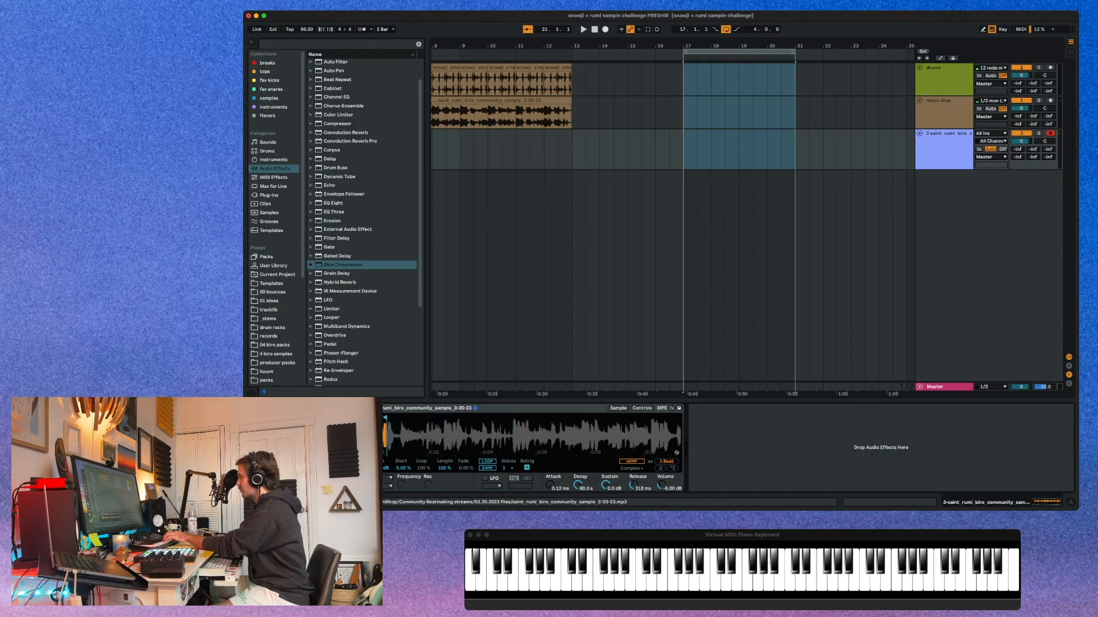
{"action": "scroll", "coordinate": [531, 434], "scroll_direction": "up", "scroll_amount": 5}
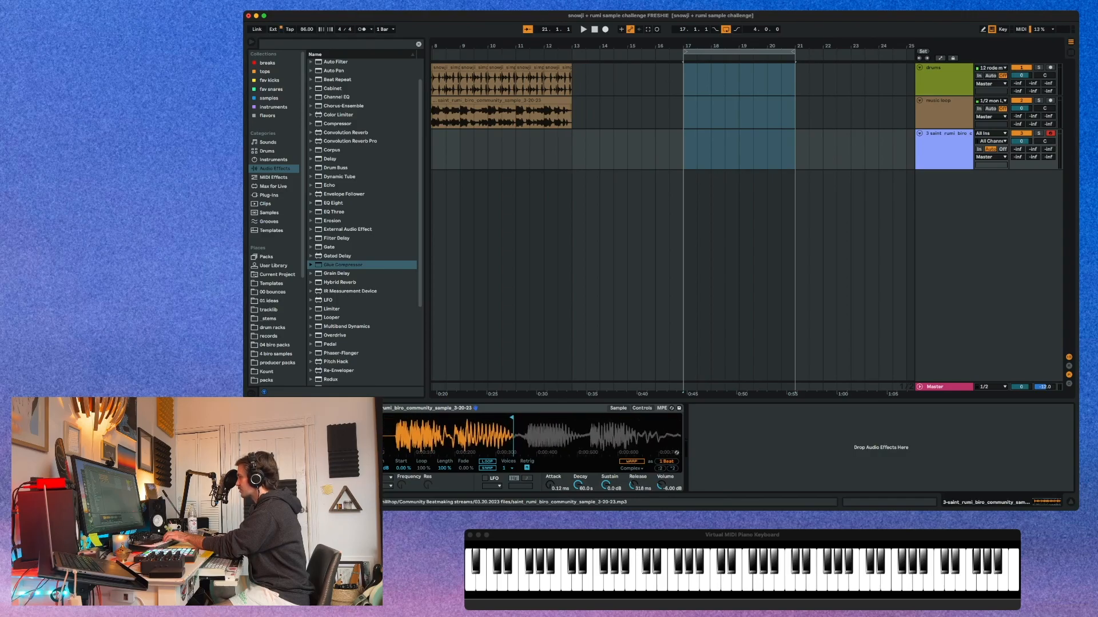
{"action": "scroll", "coordinate": [532, 435], "scroll_direction": "up", "scroll_amount": 3}
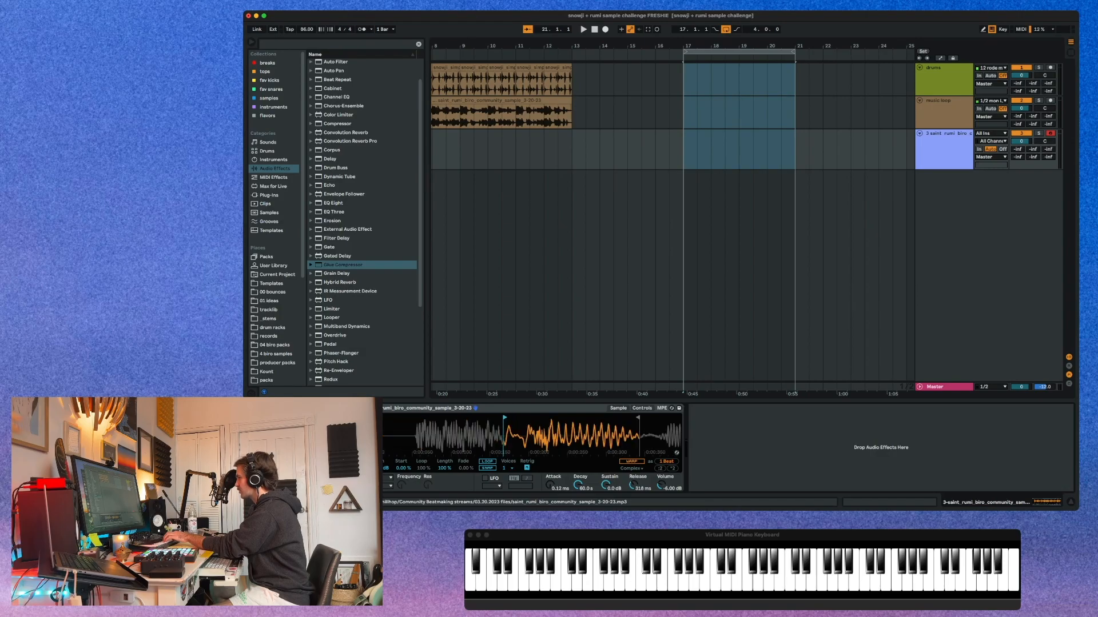
{"action": "scroll", "coordinate": [532, 434], "scroll_direction": "up", "scroll_amount": 3}
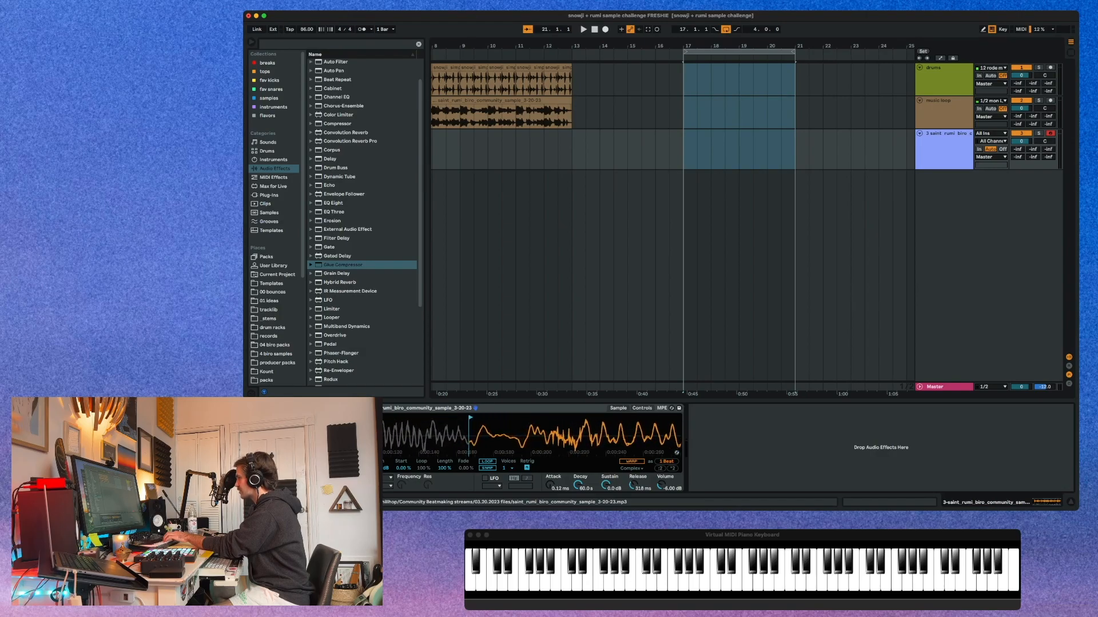
{"action": "left_click_drag", "start_coordinate": [469, 417], "coordinate": [464, 418]}
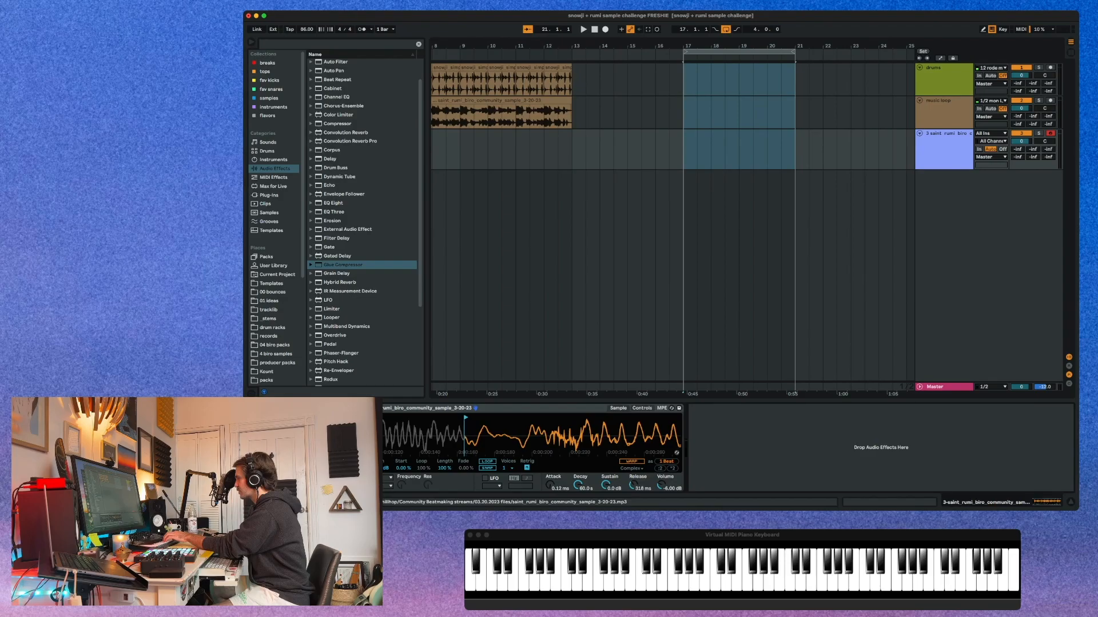
{"action": "scroll", "coordinate": [532, 434], "scroll_direction": "down", "scroll_amount": 3}
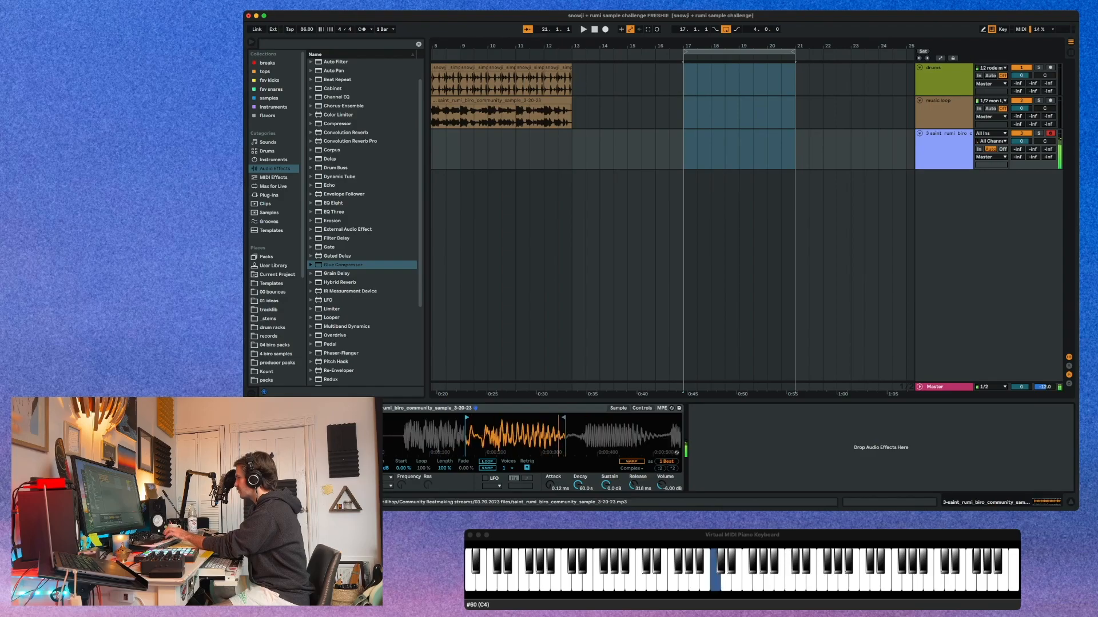
Narrow the slice to a tiny fragment of the waveform by adjusting its end and start points, and turn on looping
{"action": "left_click_drag", "start_coordinate": [564, 418], "coordinate": [483, 418]}
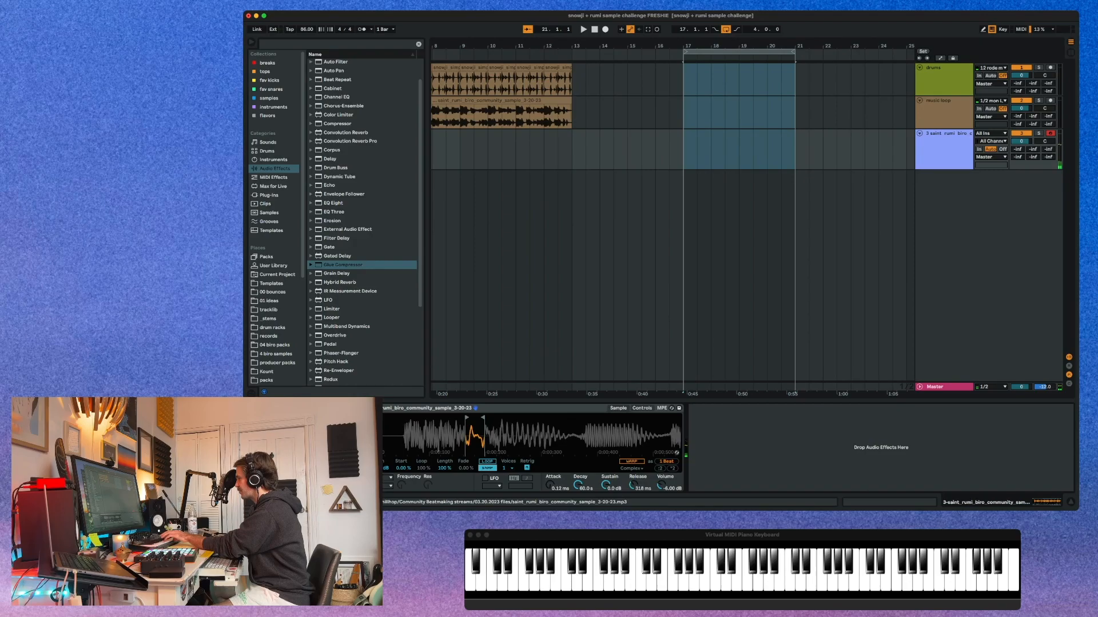
{"action": "scroll", "coordinate": [481, 434], "scroll_direction": "up", "scroll_amount": 3}
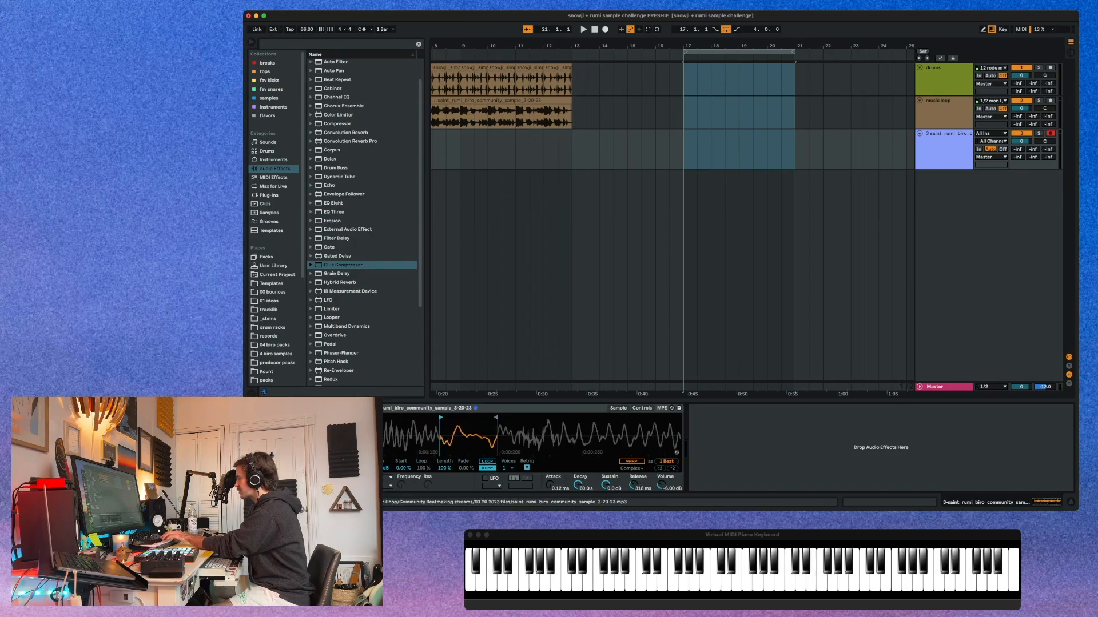
{"action": "mouse_move", "coordinate": [439, 418]}
{"action": "left_mouse_down"}
{"action": "mouse_move", "coordinate": [427, 418]}
{"action": "mouse_move", "coordinate": [446, 418]}
{"action": "mouse_move", "coordinate": [447, 455]}
{"action": "left_mouse_up"}
{"action": "scroll", "coordinate": [532, 434], "scroll_direction": "up", "scroll_amount": 1}
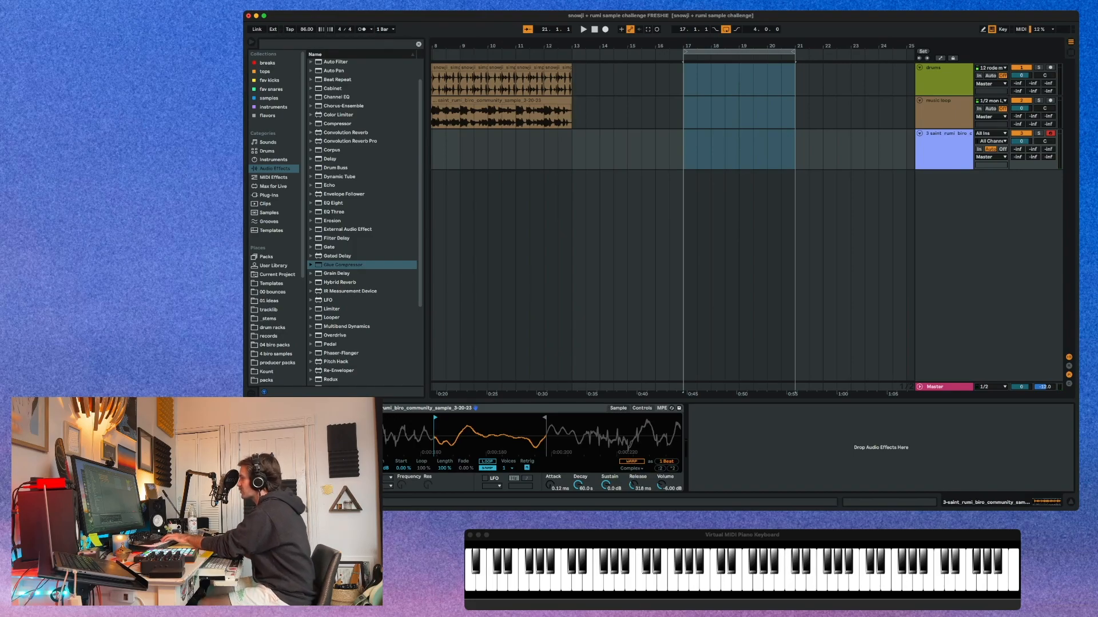
{"action": "left_click", "coordinate": [486, 461]}
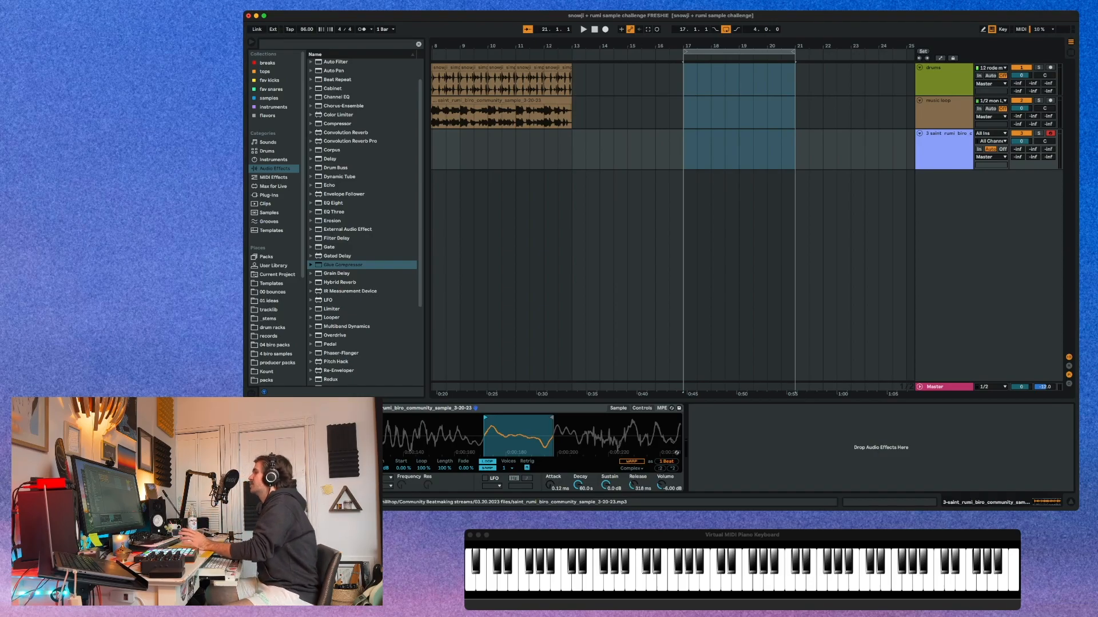
{"action": "left_click_drag", "start_coordinate": [579, 444], "coordinate": [525, 417]}
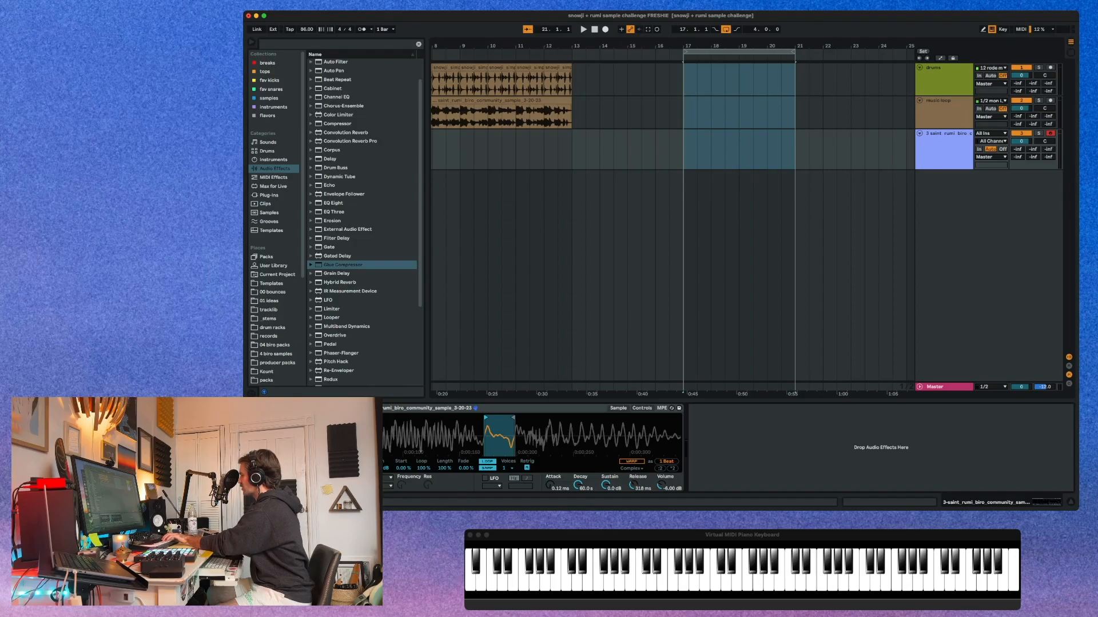
Set the amplitude envelope attack to 143 ms and lower the filter frequency to 846 Hz
{"action": "scroll", "coordinate": [531, 436], "scroll_direction": "left", "scroll_amount": 2}
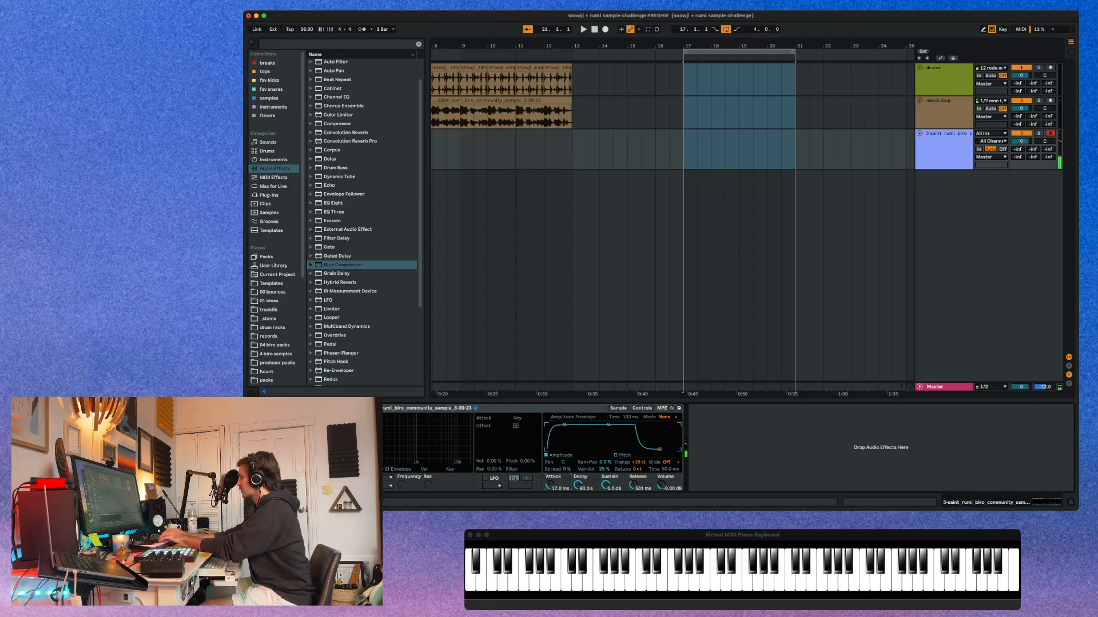
{"action": "left_click_drag", "start_coordinate": [549, 485], "coordinate": [549, 466]}
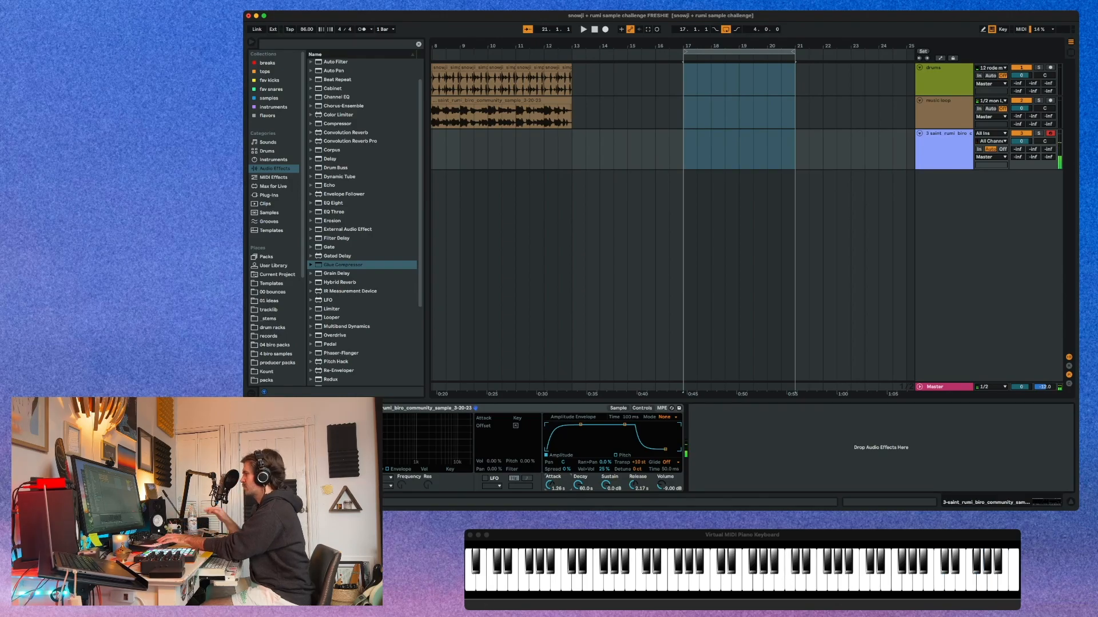
{"action": "left_click_drag", "start_coordinate": [549, 485], "coordinate": [549, 497]}
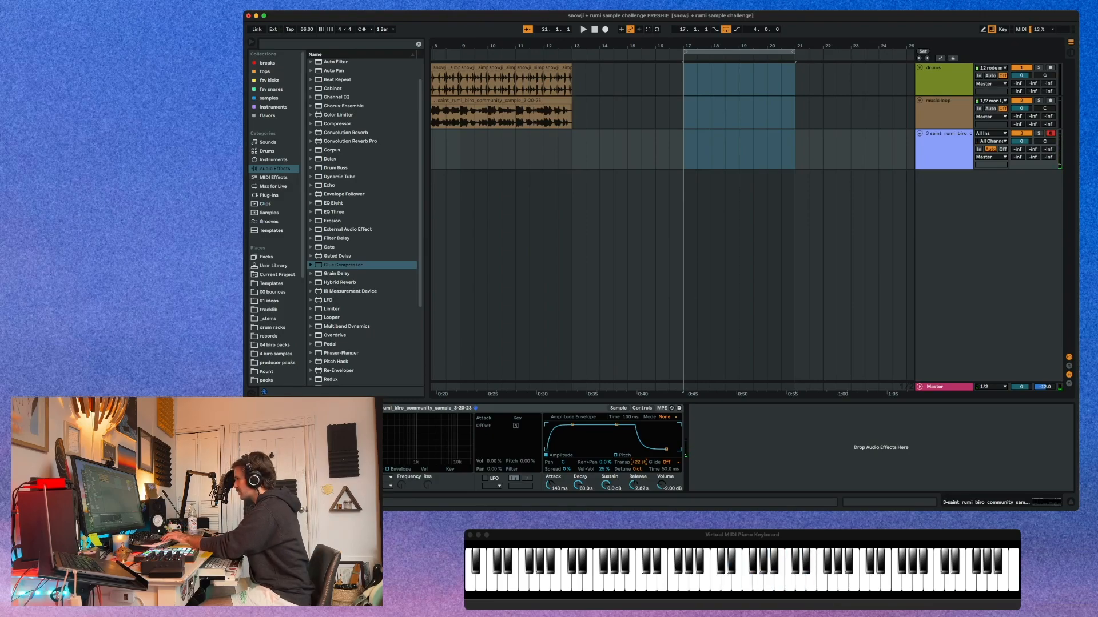
{"action": "left_click_drag", "start_coordinate": [401, 485], "coordinate": [401, 520]}
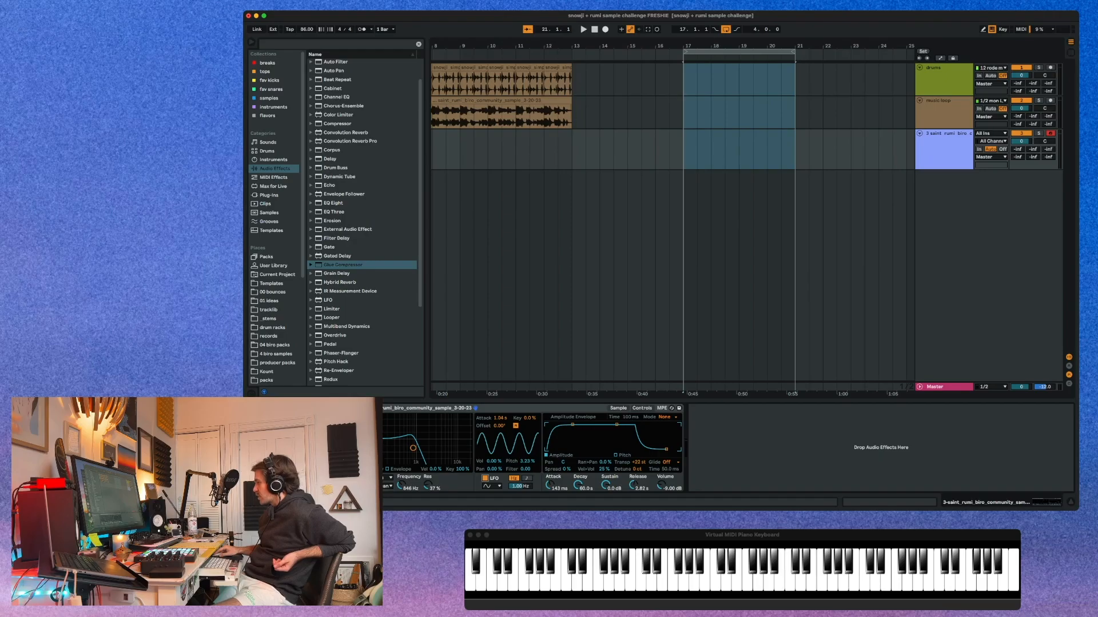
Set the LFO attack to 0.10 ms and increase the LFO's pitch modulation amount
{"action": "left_click", "coordinate": [491, 486]}
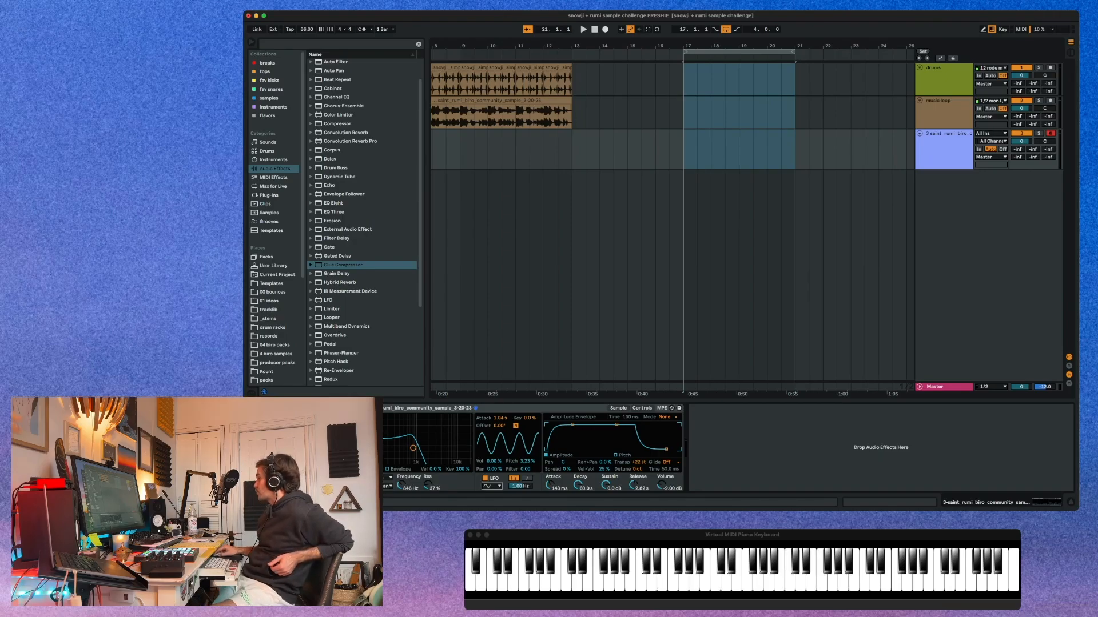
{"action": "left_click_drag", "start_coordinate": [501, 418], "coordinate": [501, 457]}
{"action": "left_click_drag", "start_coordinate": [495, 418], "coordinate": [494, 441]}
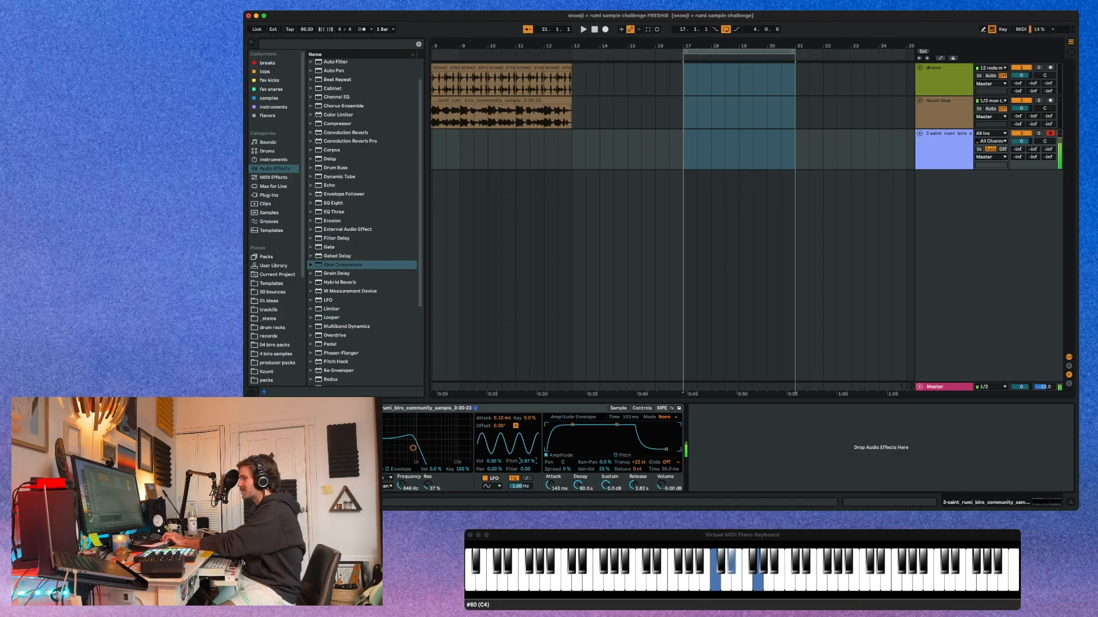
{"action": "left_click_drag", "start_coordinate": [527, 461], "coordinate": [527, 421]}
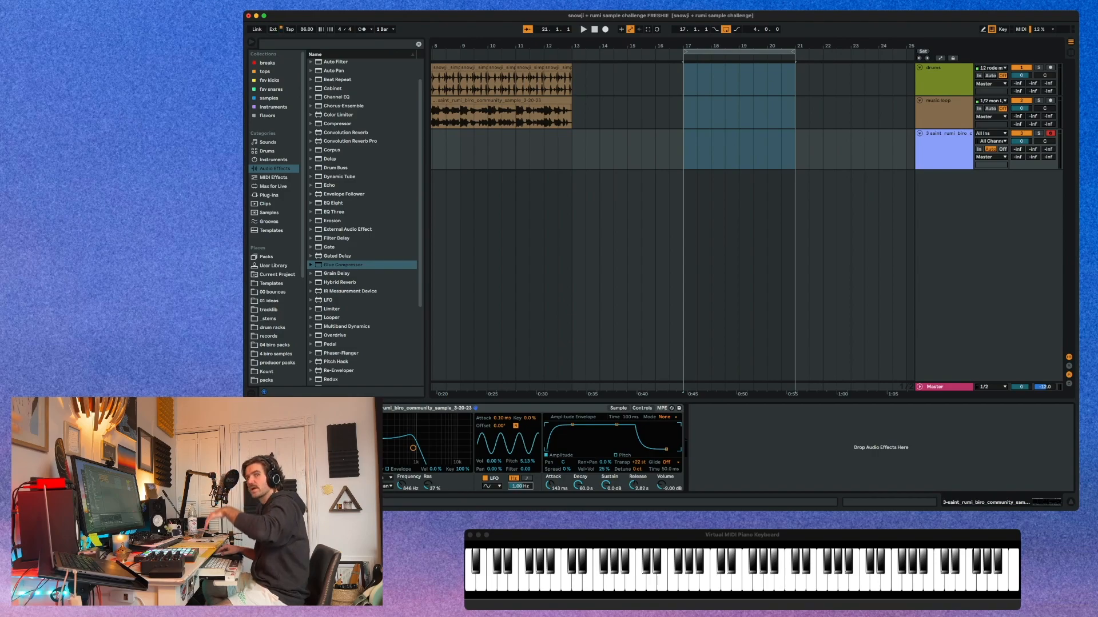
Raise the LFO rate to 3.80 Hz and play notes to audition the vibrato
{"action": "key", "text": "space"}
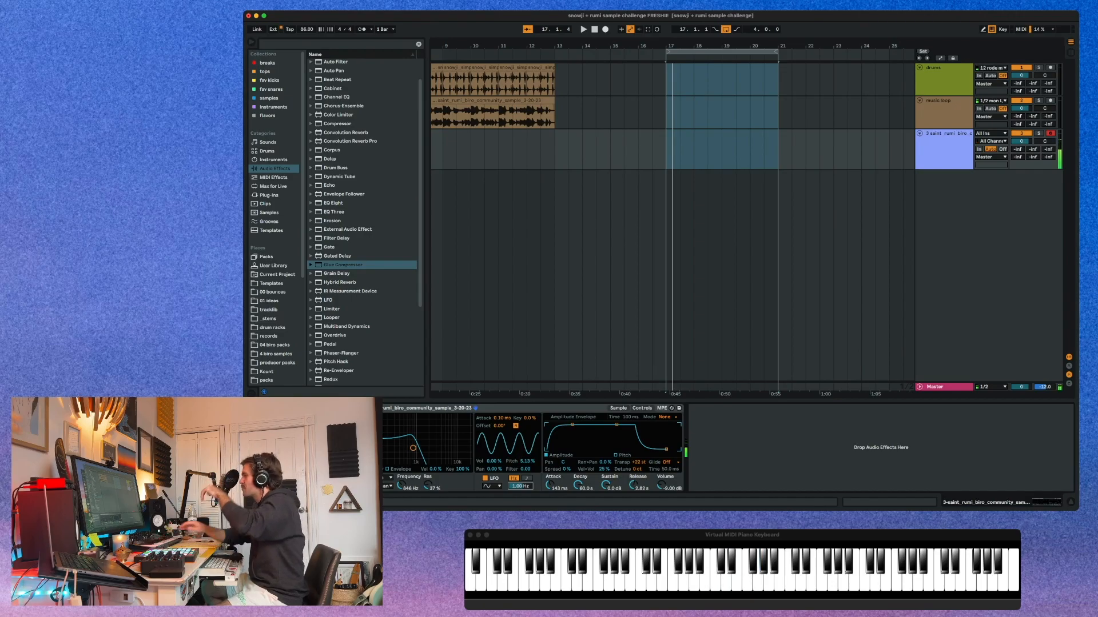
{"action": "mouse_move", "coordinate": [520, 486]}
{"action": "left_mouse_down"}
{"action": "mouse_move", "coordinate": [520, 449]}
{"action": "mouse_move", "coordinate": [520, 466]}
{"action": "left_mouse_up"}
{"action": "key", "text": "z"}
{"action": "key", "text": "b"}
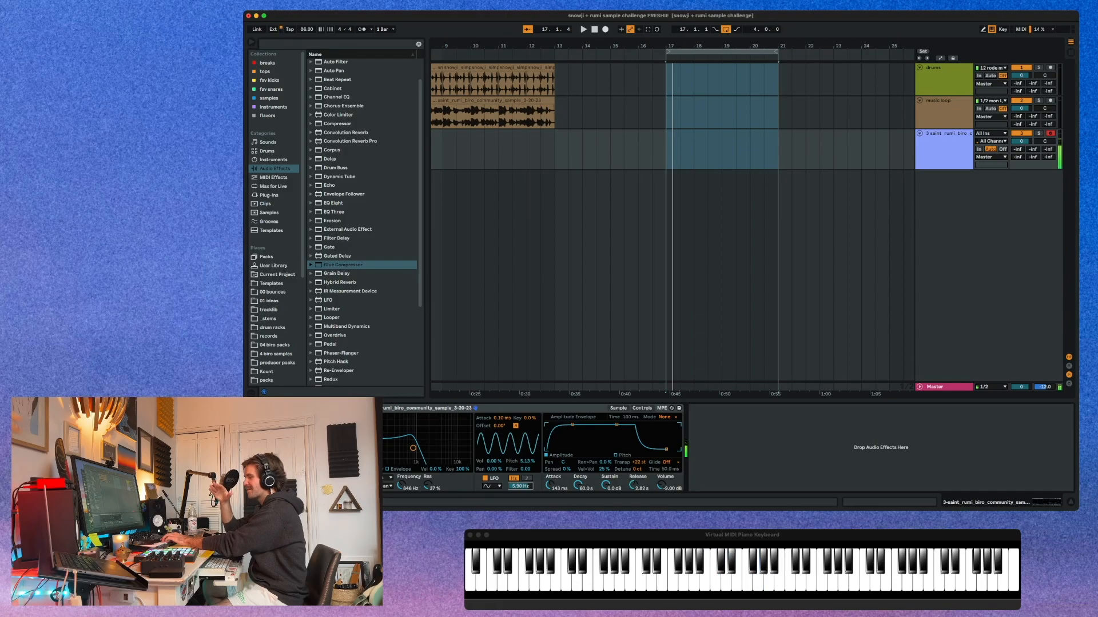
{"action": "key", "text": "z"}
{"action": "key", "text": "b"}
{"action": "key", "text": "j"}
{"action": "key", "text": "3"}
{"action": "key", "text": "t"}
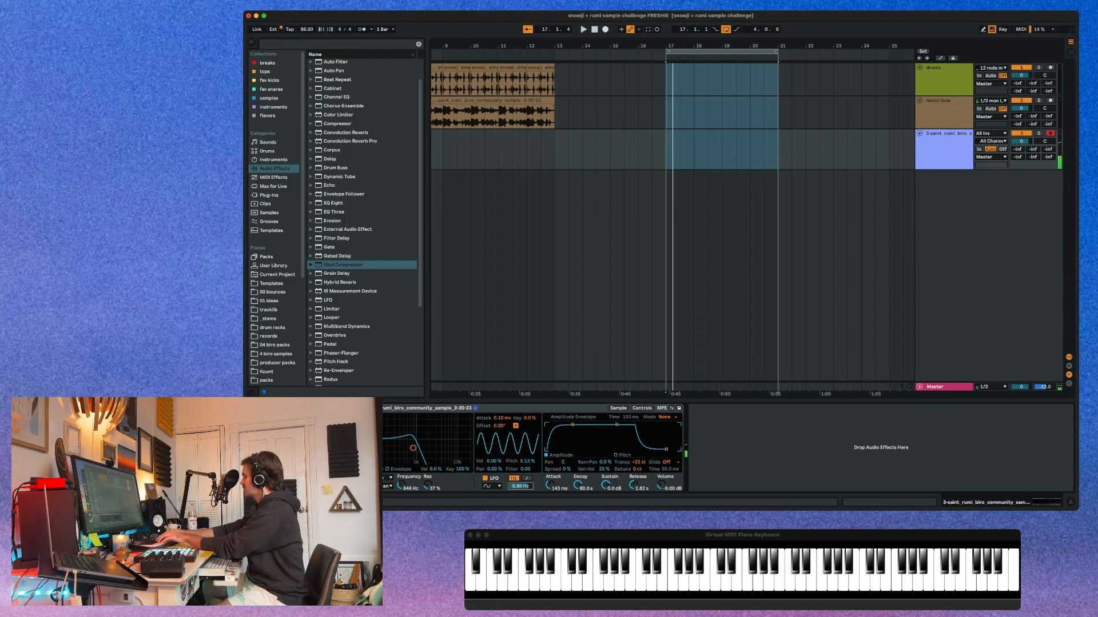
Reduce the LFO's pitch modulation to 4.45% and set the LFO attack to 1.38 s
{"action": "left_click_drag", "start_coordinate": [527, 461], "coordinate": [527, 465]}
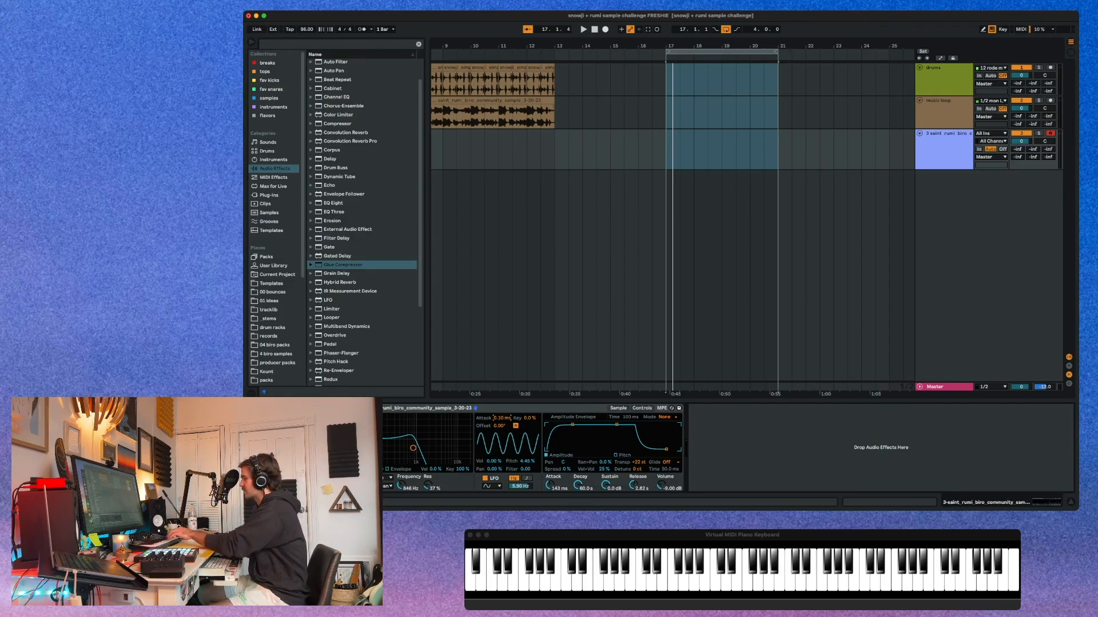
{"action": "left_click_drag", "start_coordinate": [502, 419], "coordinate": [502, 384]}
{"action": "left_click_drag", "start_coordinate": [500, 418], "coordinate": [497, 424]}
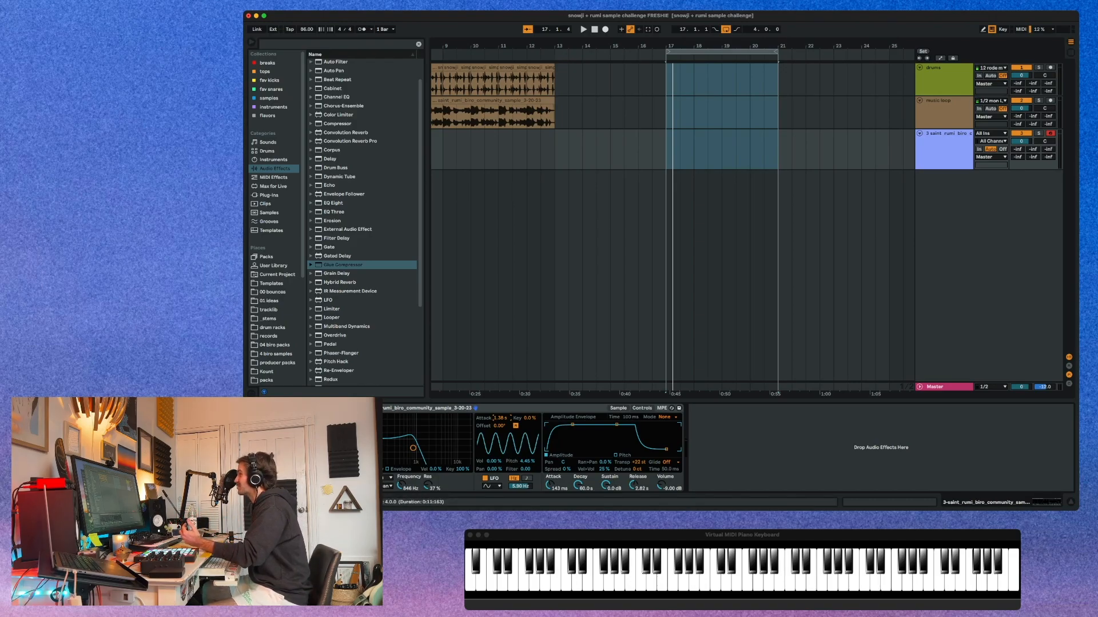
Return to the drum and music loop clips starting at bar 5 of the arrangement
{"action": "left_click_drag", "start_coordinate": [471, 46], "coordinate": [527, 49]}
{"action": "scroll", "coordinate": [672, 223], "scroll_direction": "left", "scroll_amount": 5}
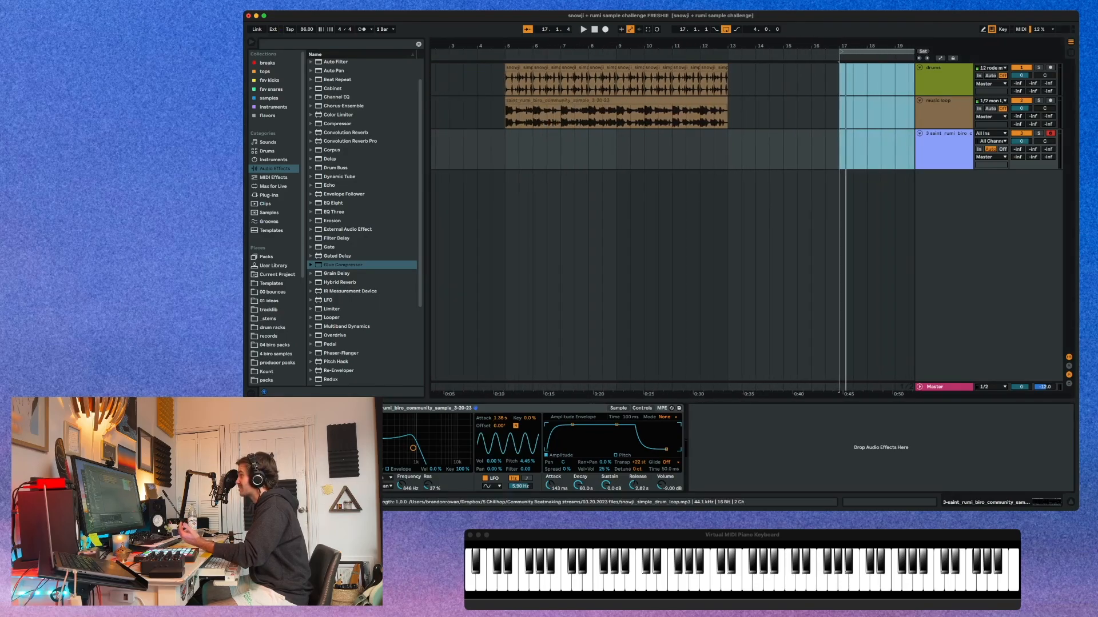